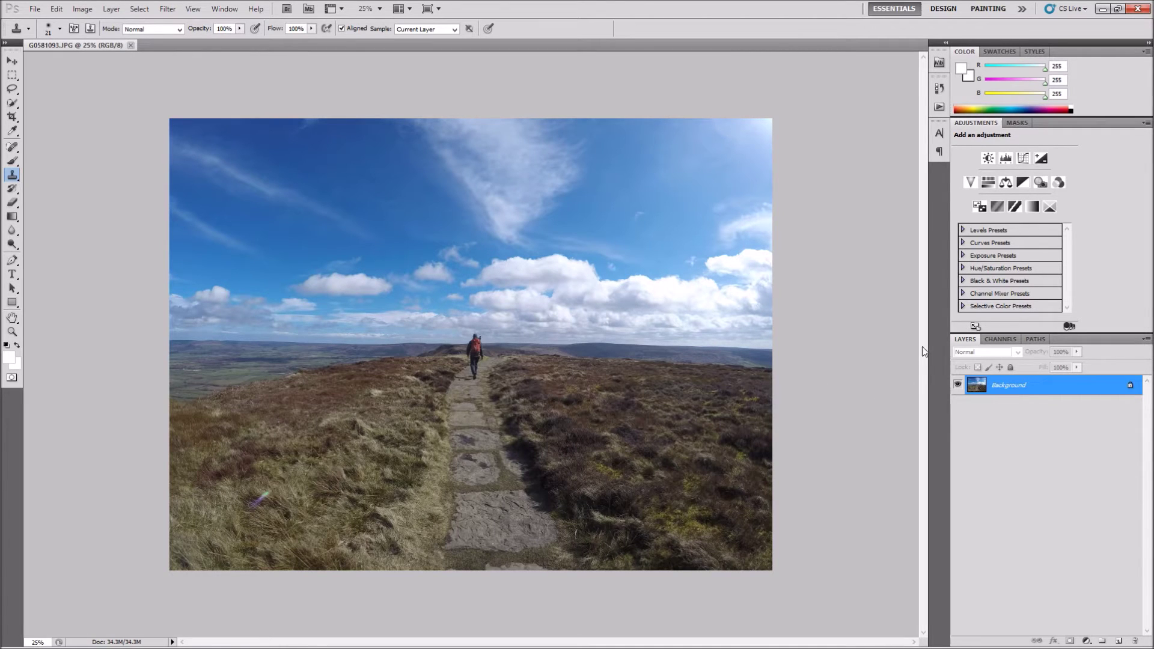
# - Add a Curves adjustment layer and move the Red channel's black point to an input of 18
pyautogui.click(1021, 159)
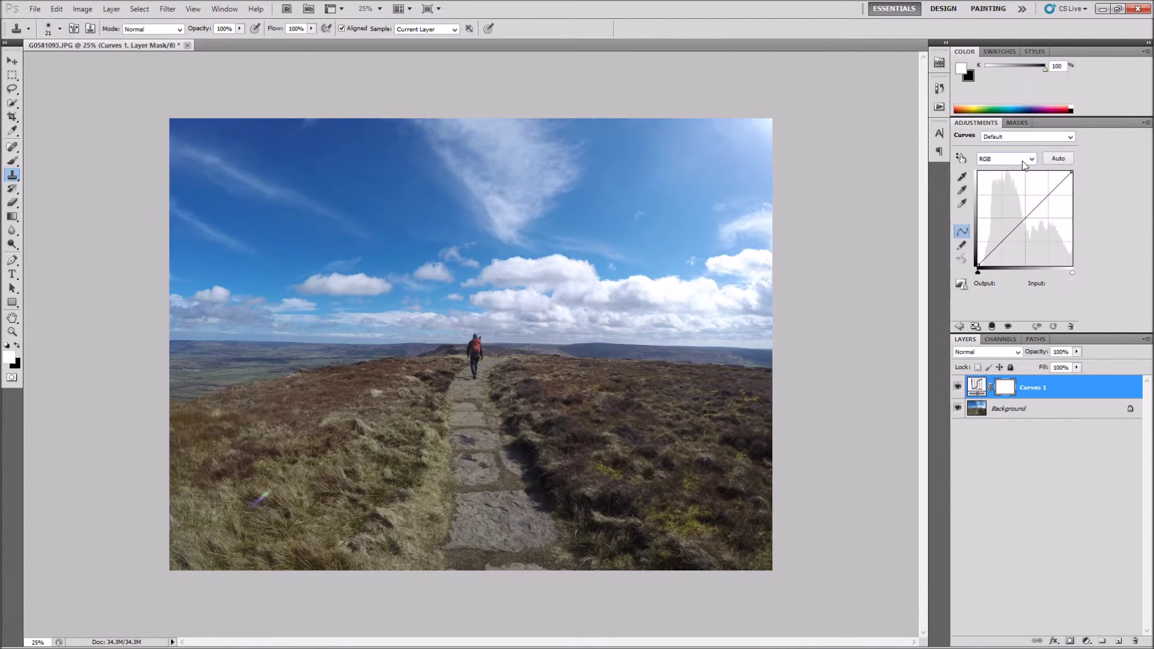
pyautogui.click(997, 161)
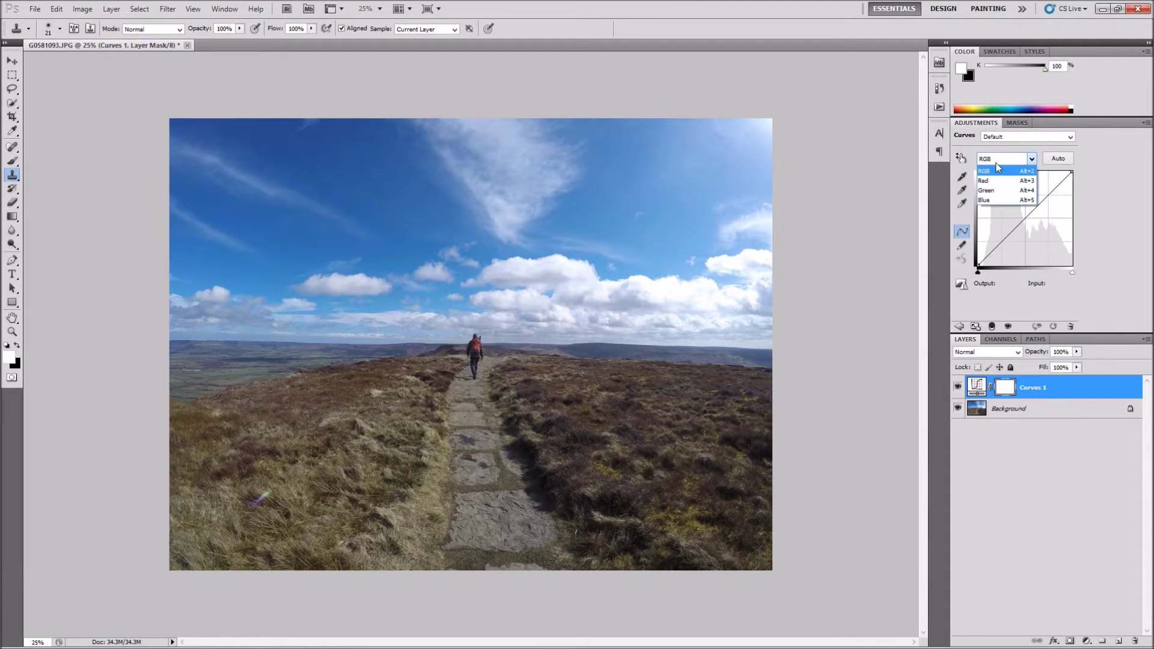
pyautogui.click(996, 163)
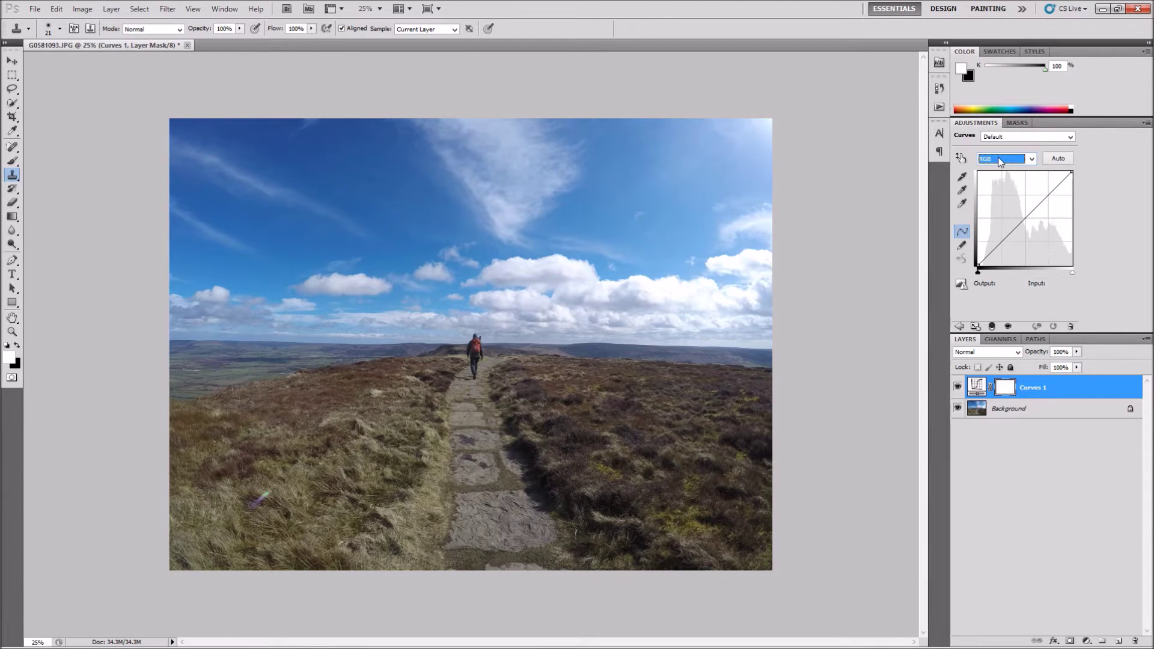
pyautogui.click(1000, 161)
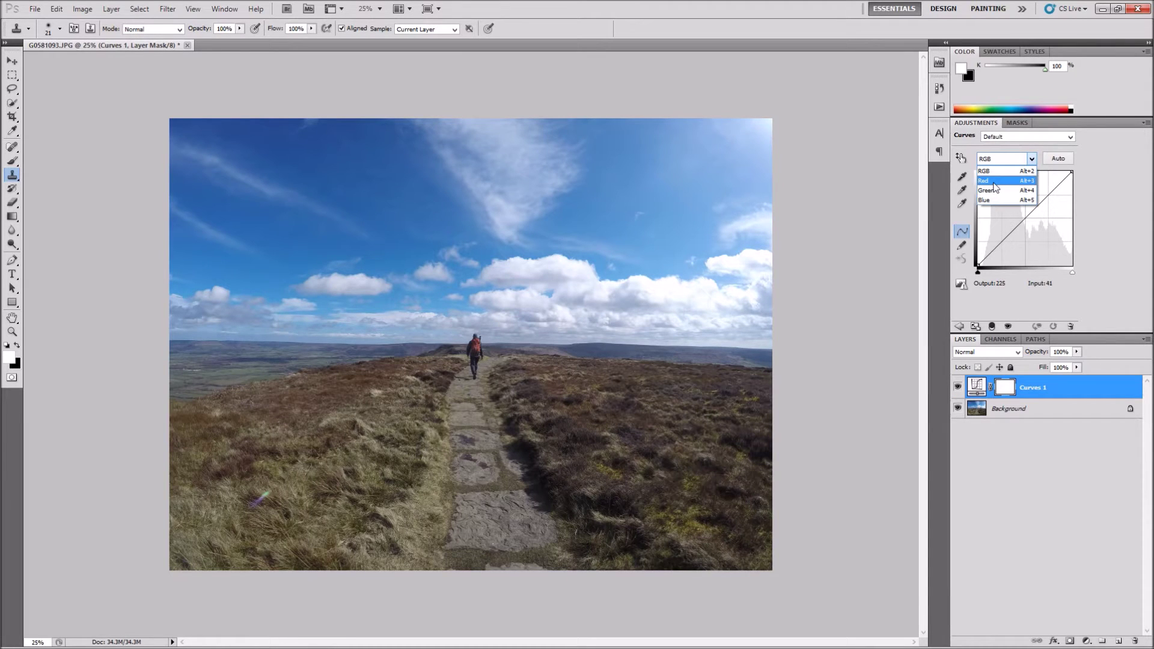
pyautogui.click(995, 181)
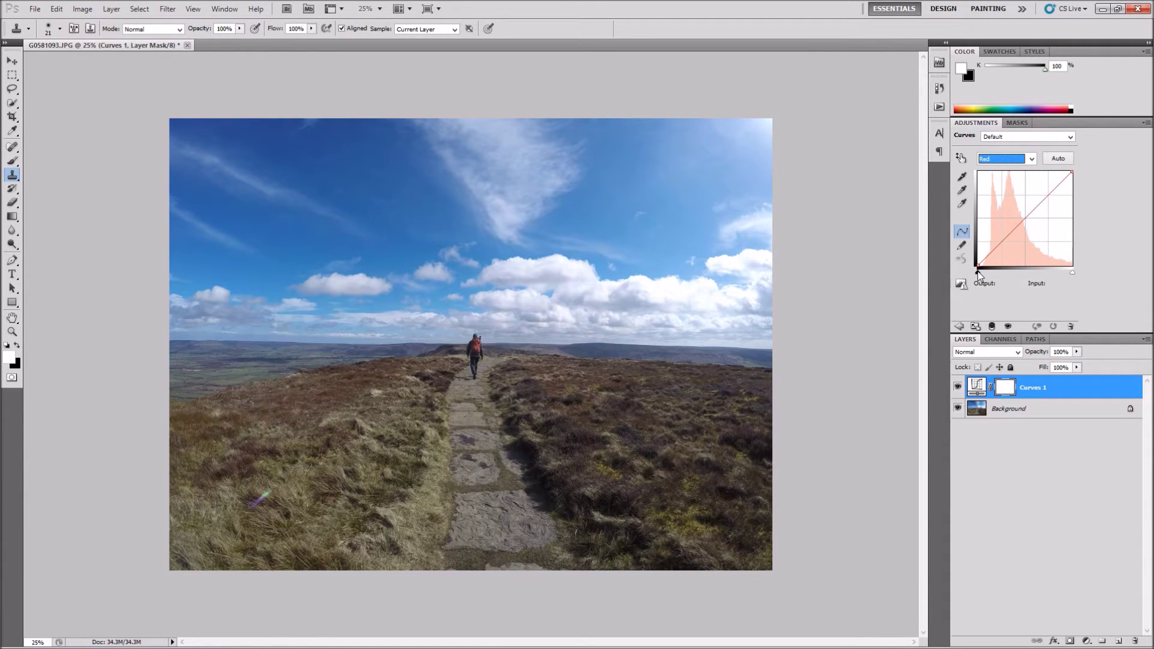
pyautogui.moveTo(979, 274); pyautogui.dragTo(986, 276)
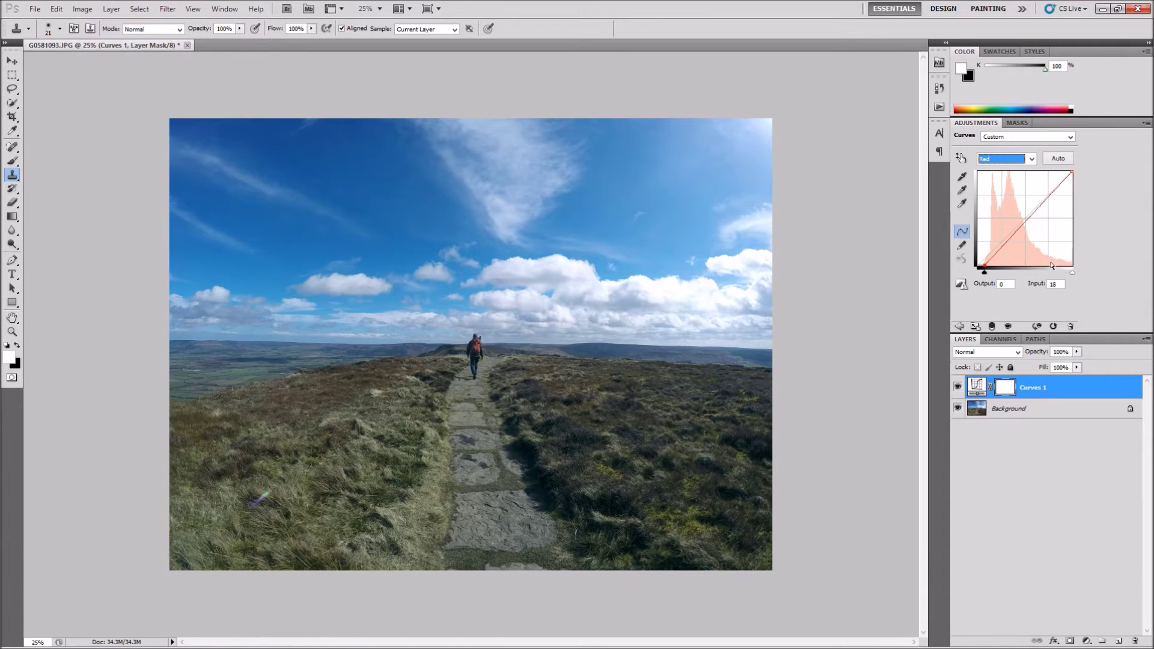
# - Move the Green channel's black point to an input of 19 in the Curves adjustment
pyautogui.click(1029, 160)
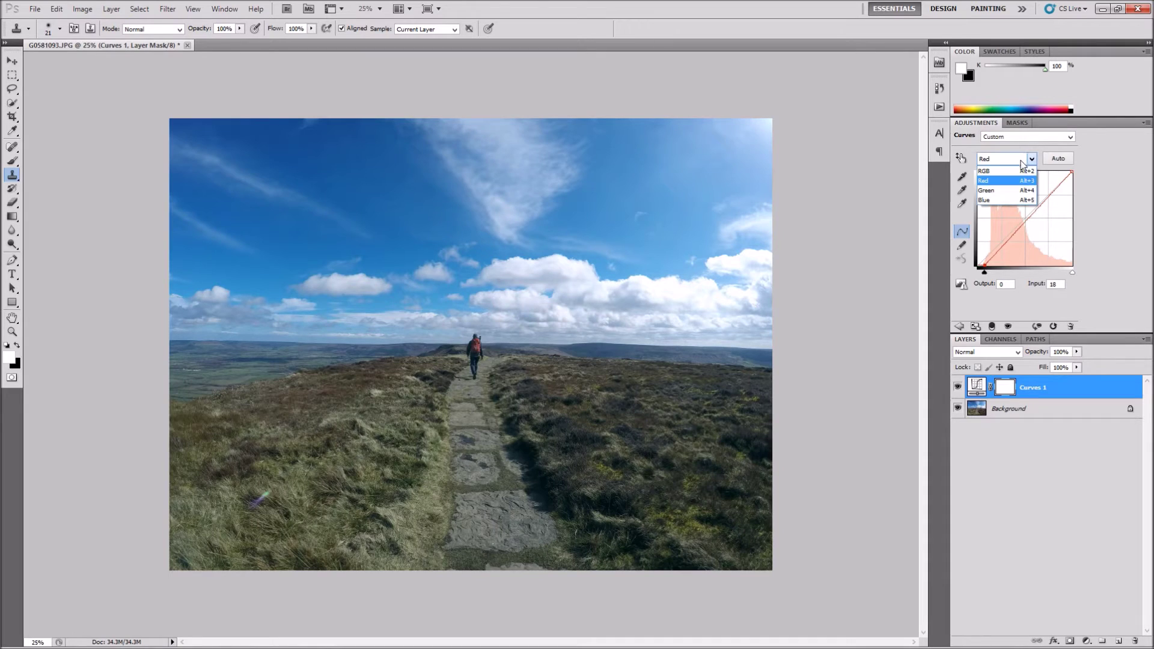
pyautogui.click(1001, 193)
pyautogui.moveTo(978, 274); pyautogui.dragTo(986, 274)
# - Move the Blue channel's black point to an input of 19, and compare the photo with the Curves layer hidden and shown
pyautogui.click(1031, 158)
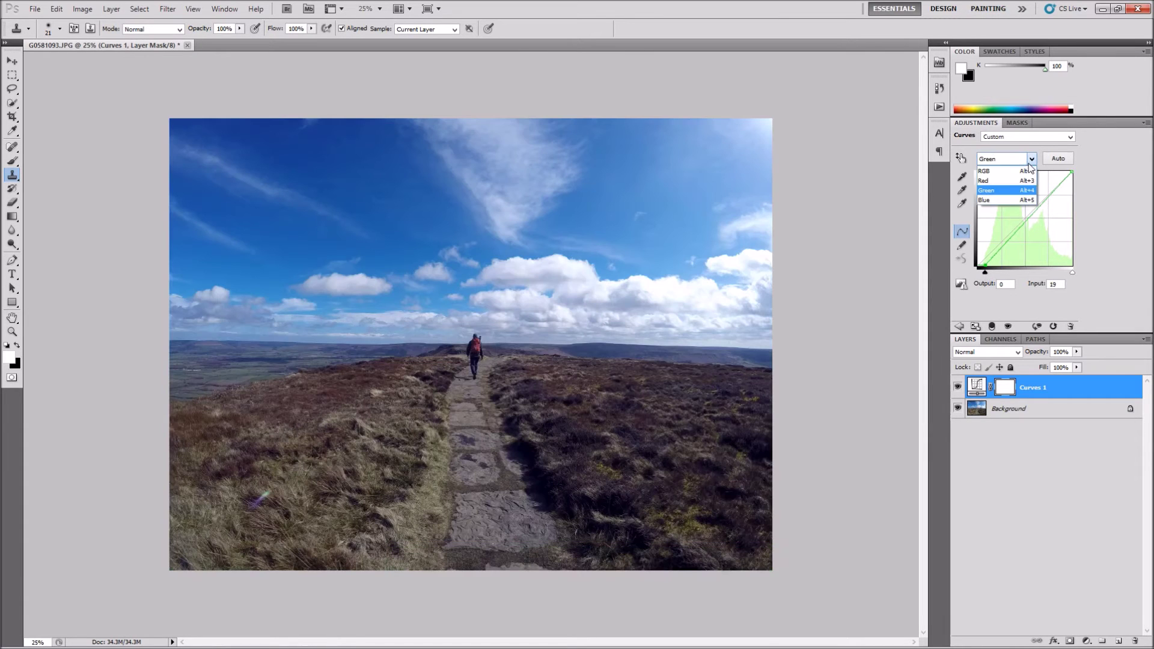
pyautogui.click(1005, 202)
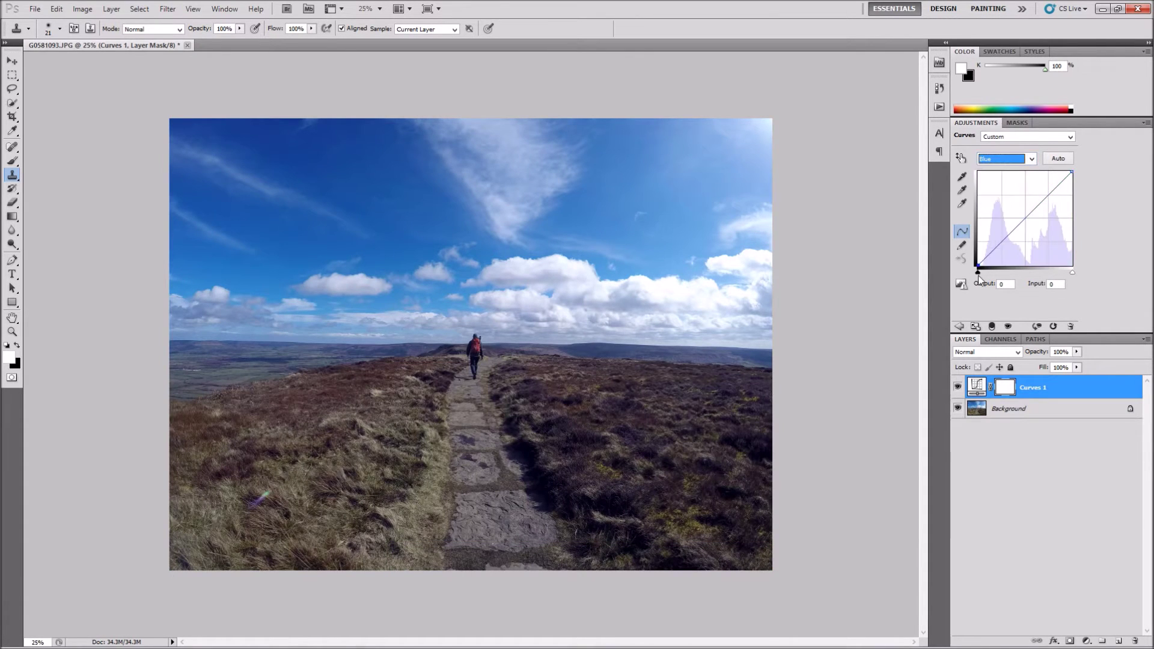
pyautogui.moveTo(977, 274); pyautogui.dragTo(986, 276)
pyautogui.click(957, 388)
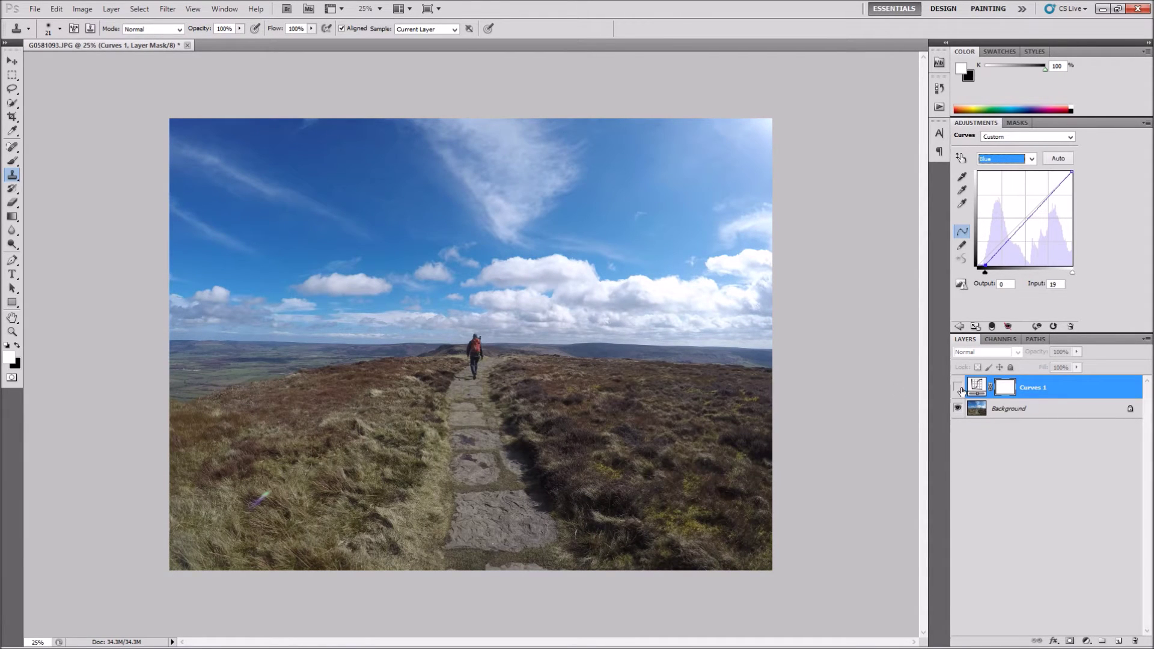
pyautogui.click(958, 388)
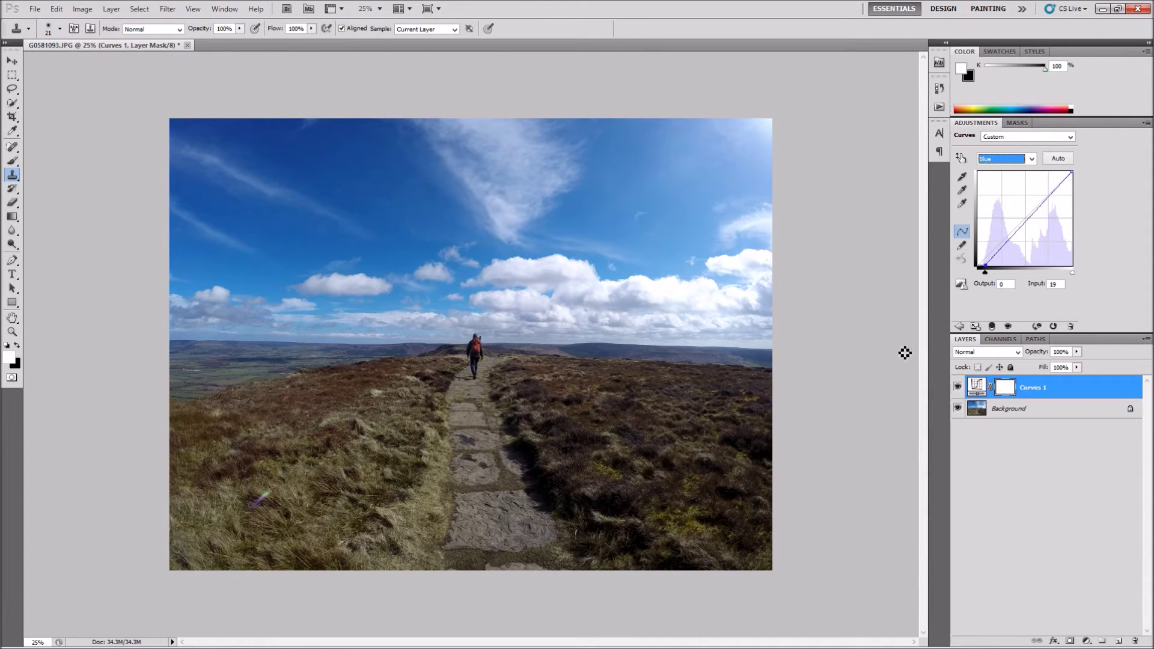
# - Add a Brightness/Contrast adjustment layer above the curves and raise the brightness to 59
pyautogui.click(960, 327)
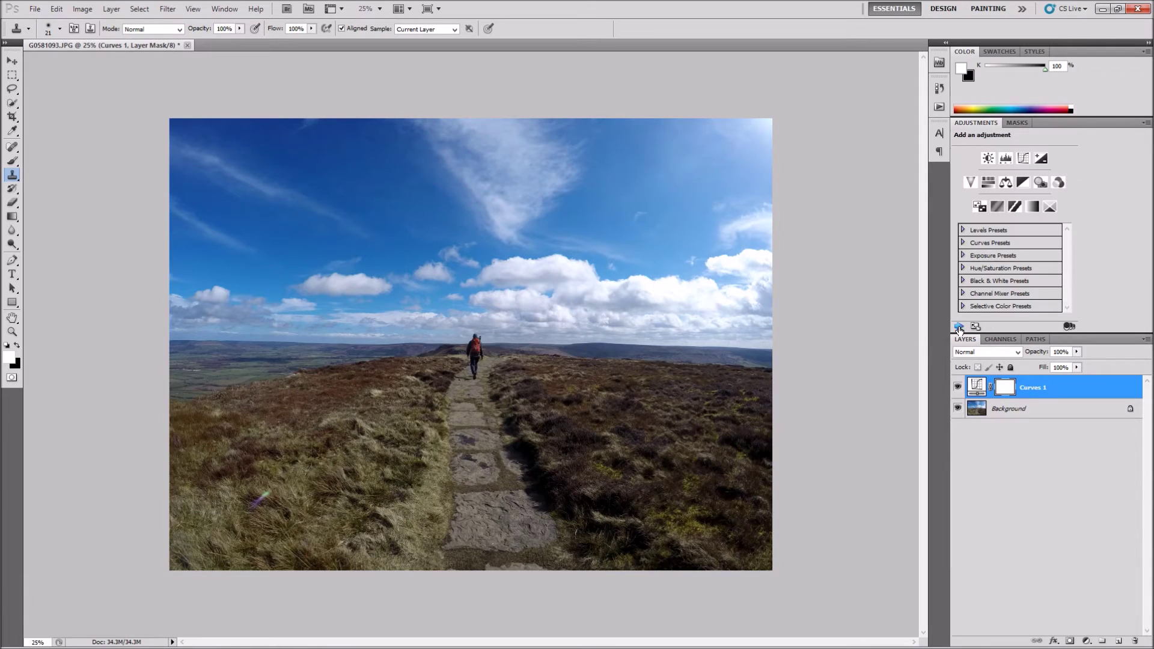
pyautogui.click(988, 158)
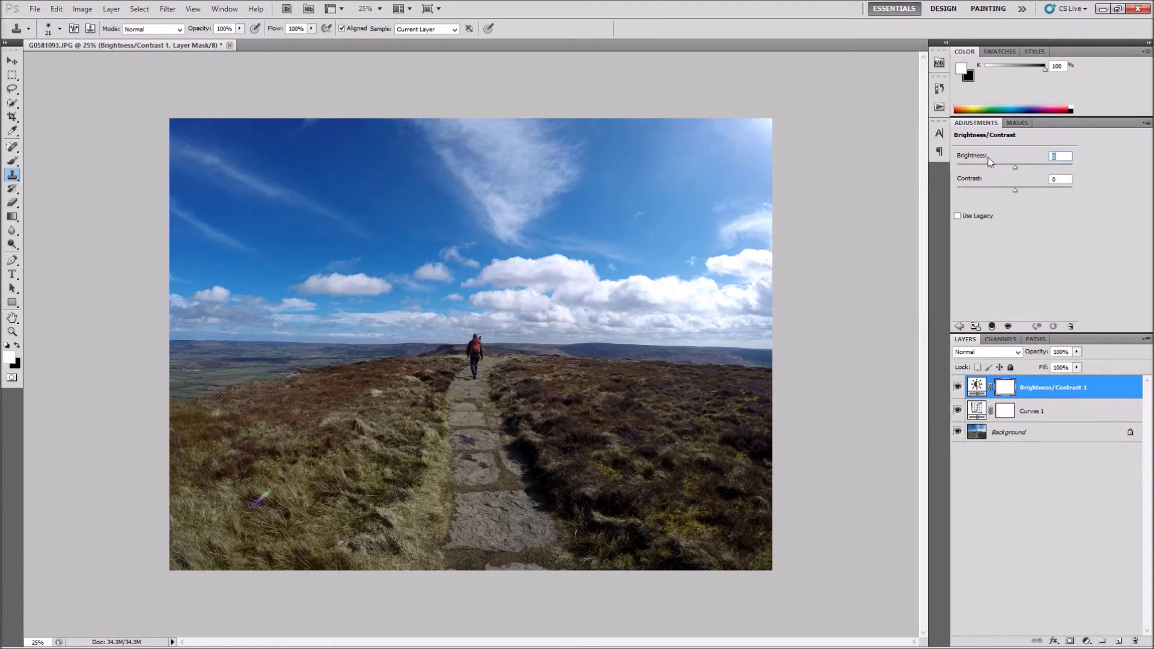
pyautogui.moveTo(1015, 167); pyautogui.dragTo(1034, 167)
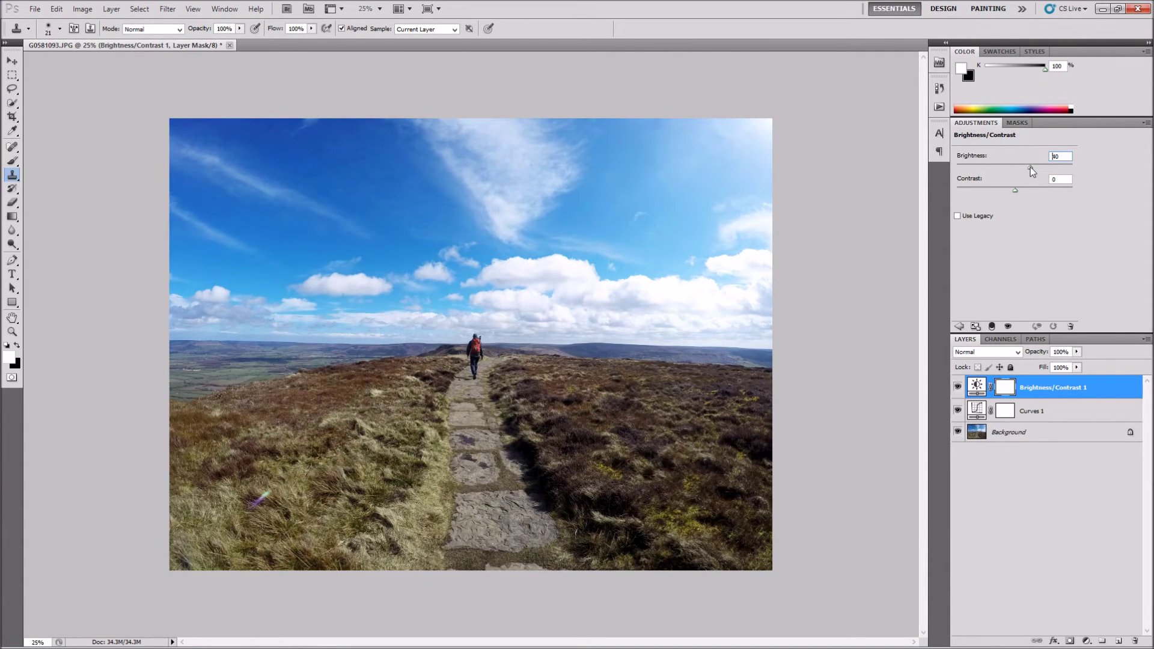
pyautogui.moveTo(1033, 167); pyautogui.dragTo(1036, 168)
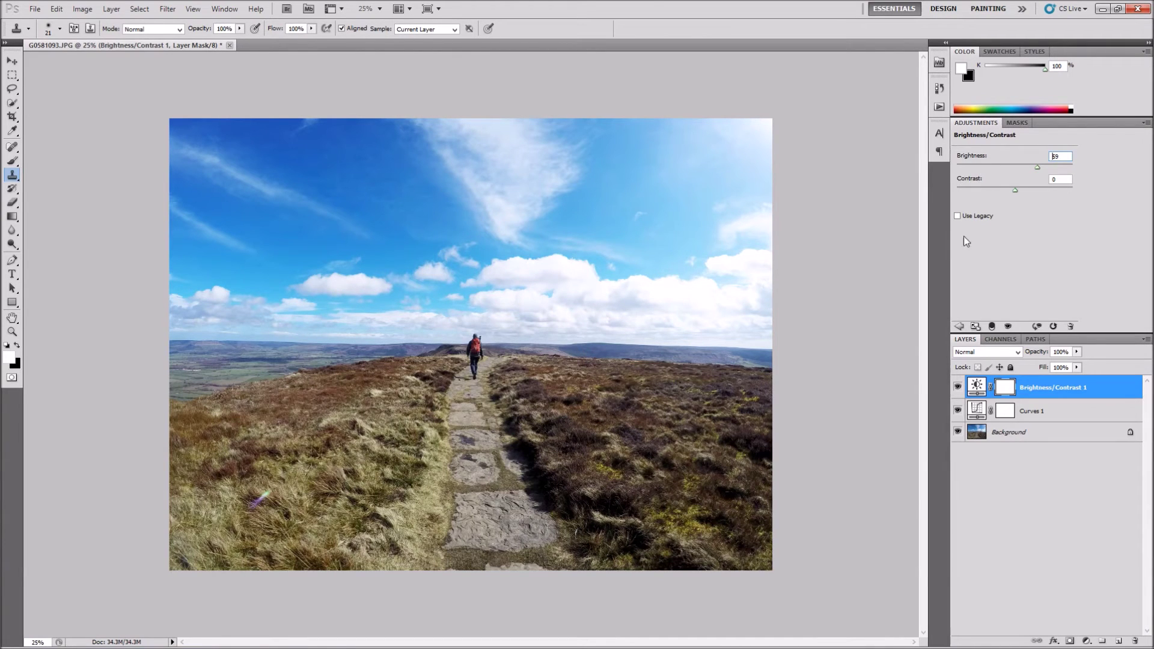
# - Add a Vibrance adjustment layer and set the vibrance to +33
pyautogui.click(957, 327)
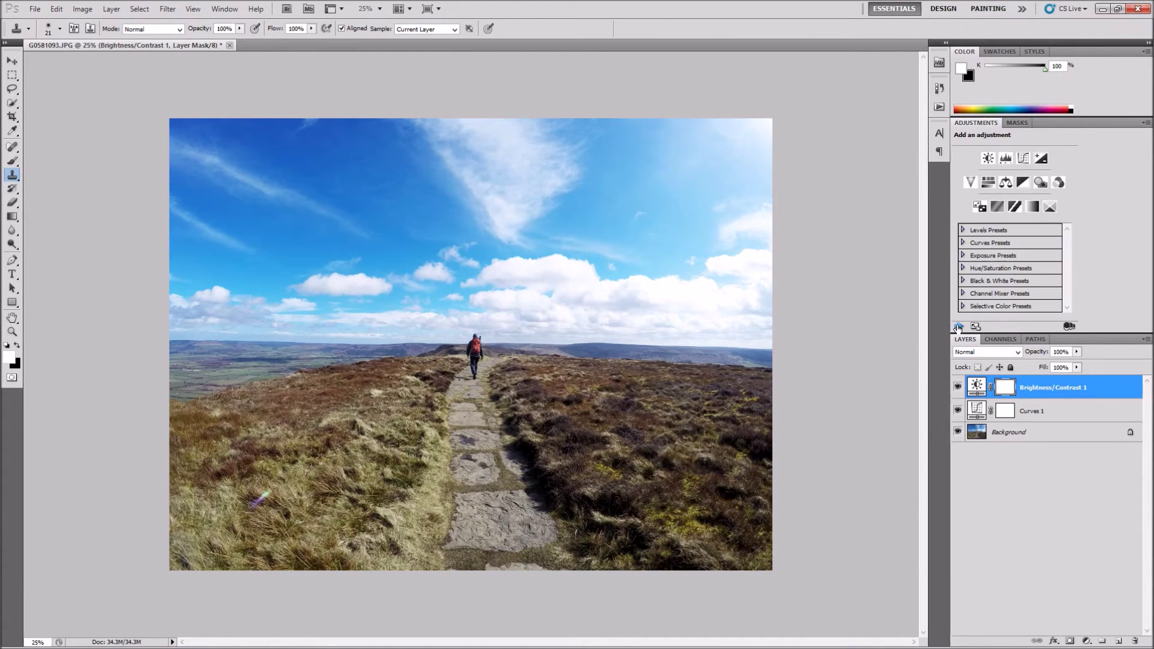
pyautogui.click(970, 184)
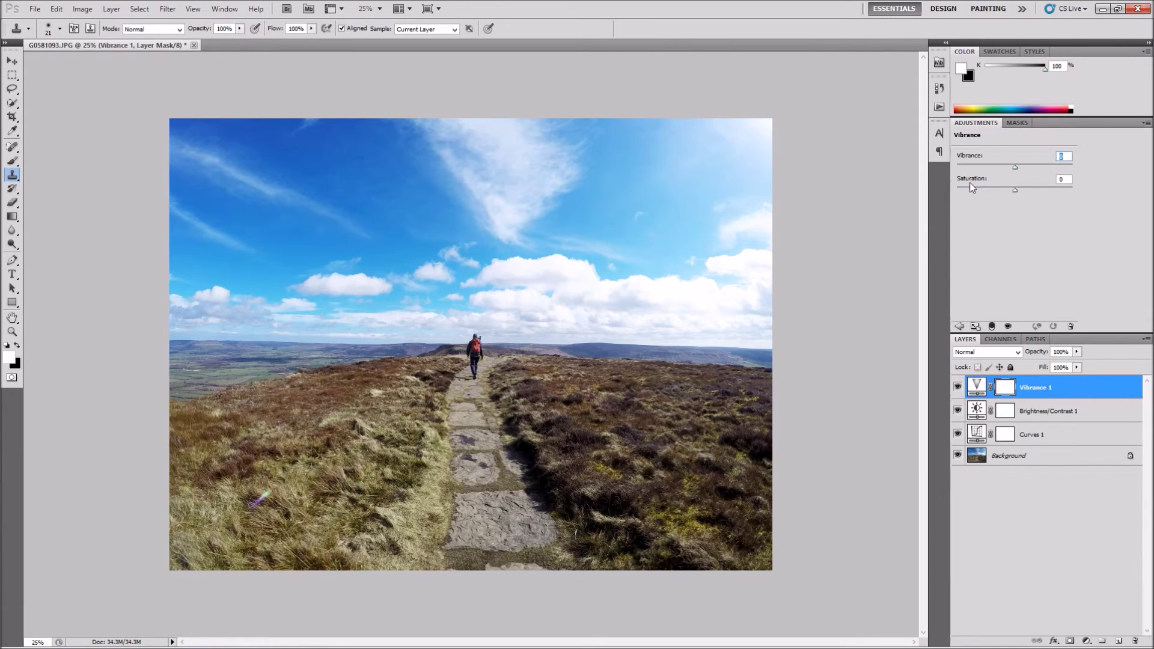
pyautogui.moveTo(1014, 166); pyautogui.dragTo(1023, 167)
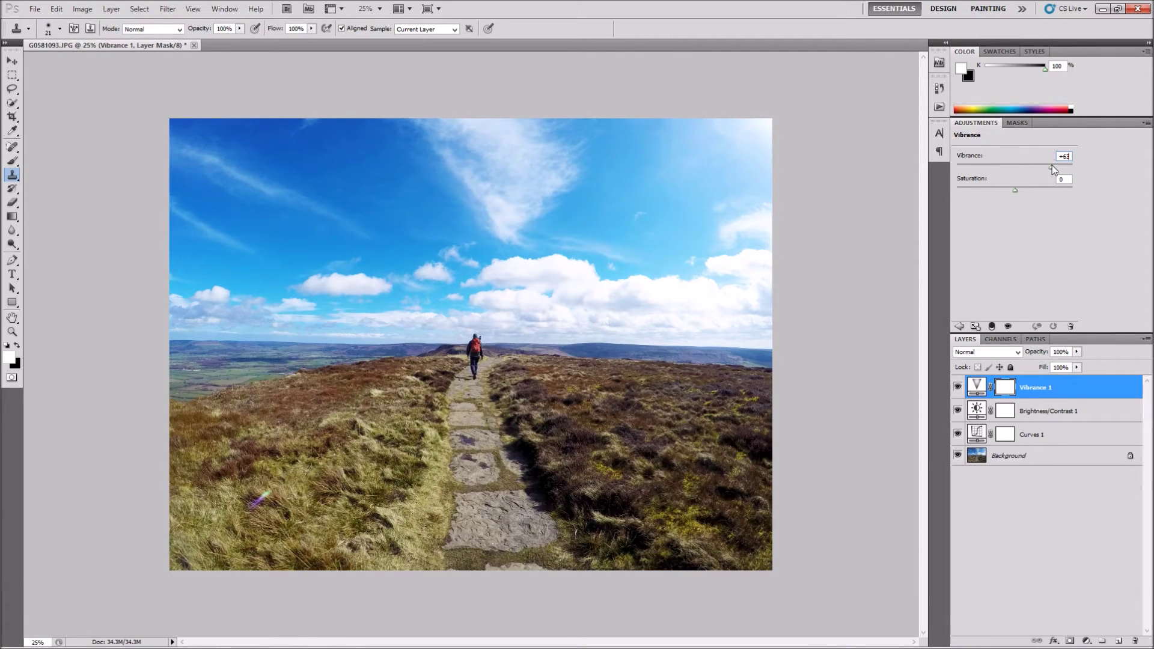
pyautogui.moveTo(1033, 167); pyautogui.dragTo(1031, 167)
pyautogui.moveTo(1033, 167); pyautogui.dragTo(1033, 167)
# - Hide all three adjustment layers, then show them one by one to compare each one's effect on the photo
pyautogui.moveTo(958, 390); pyautogui.dragTo(957, 436)
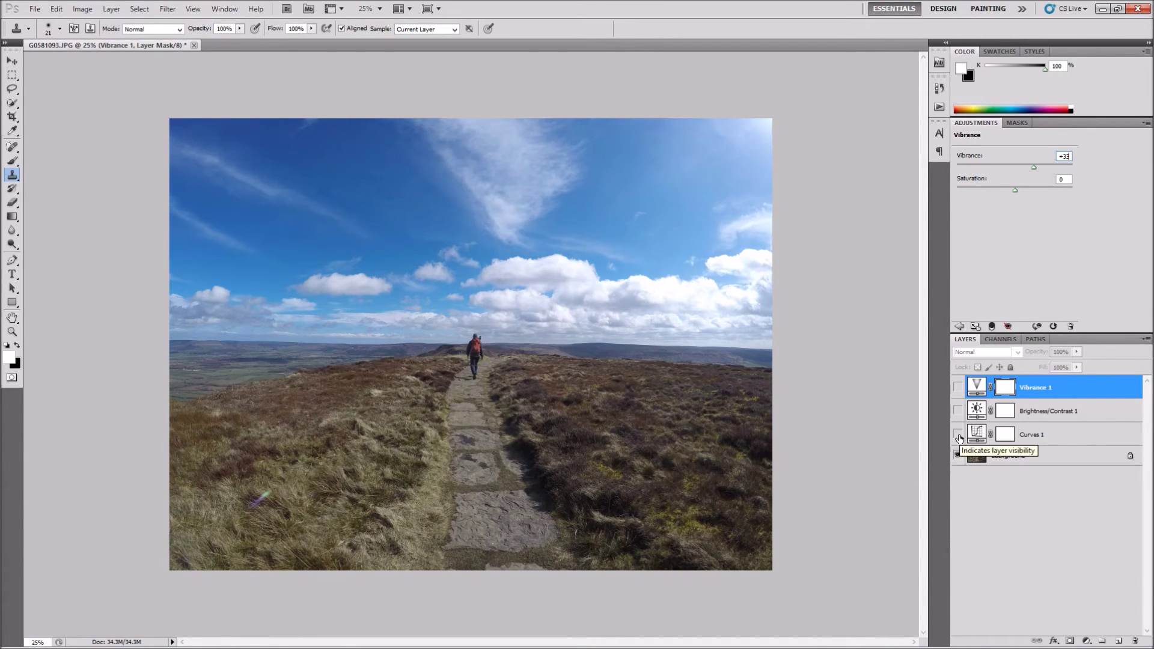
pyautogui.click(958, 434)
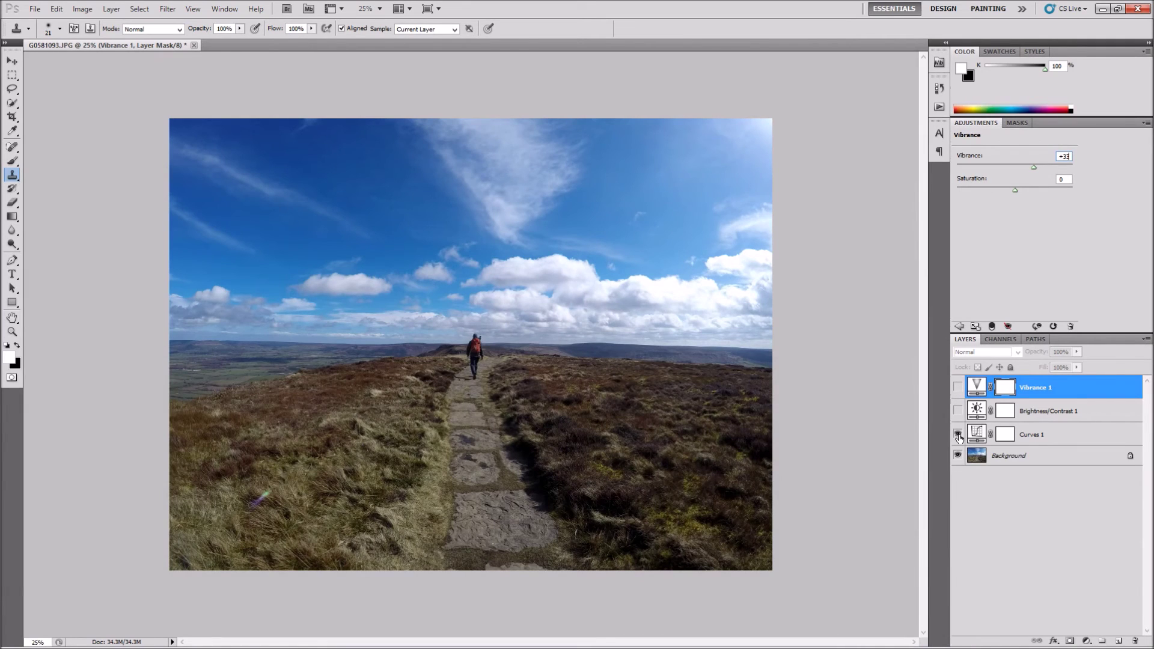
pyautogui.click(958, 434)
pyautogui.click(958, 434)
pyautogui.click(958, 410)
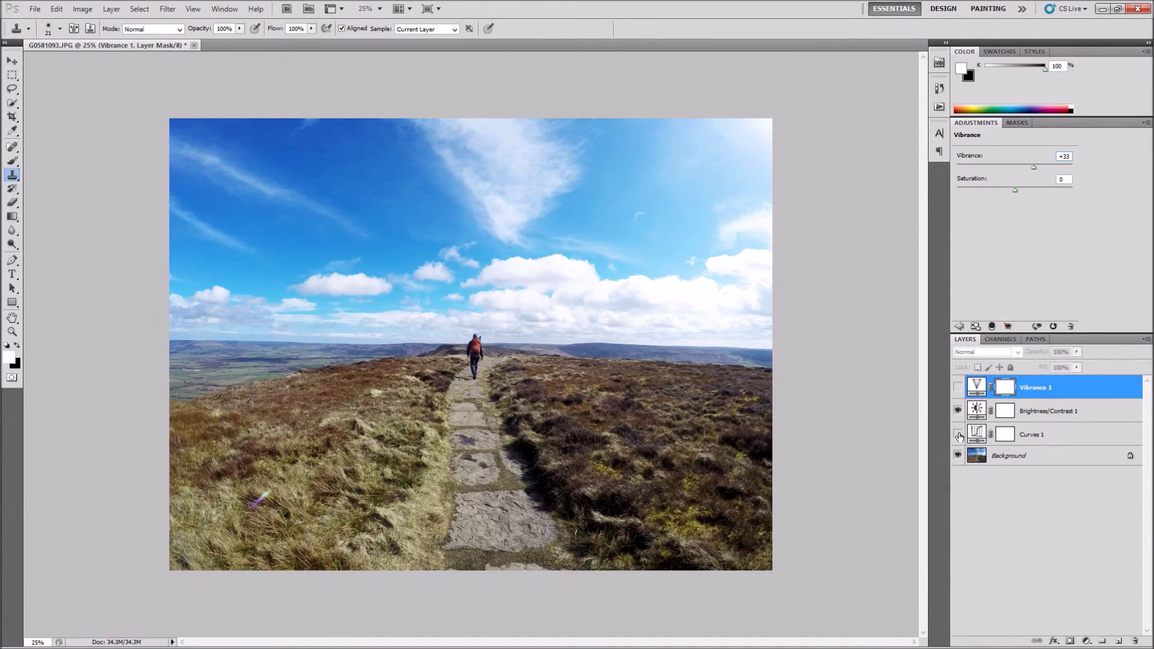
pyautogui.click(959, 435)
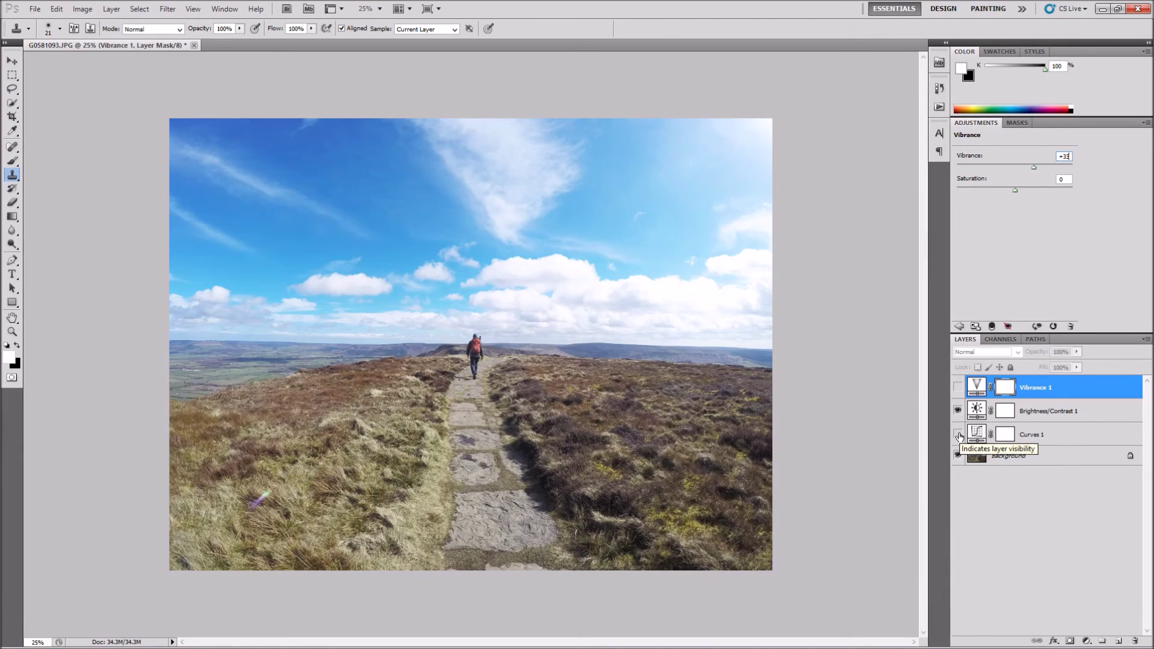
pyautogui.click(959, 435)
pyautogui.click(958, 389)
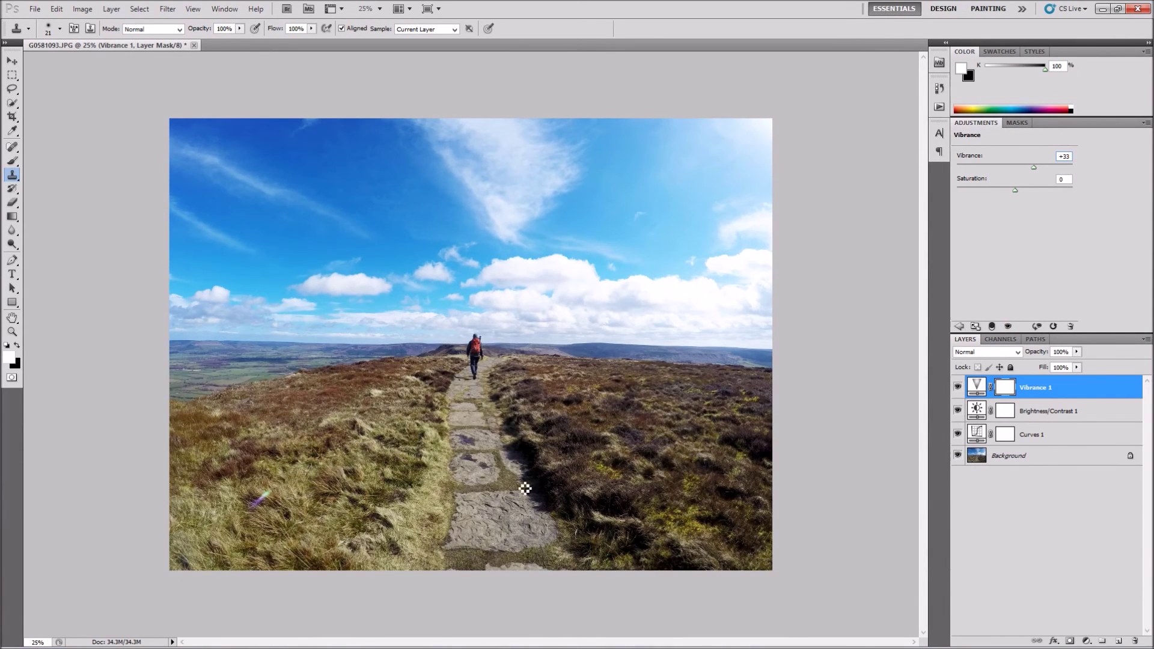